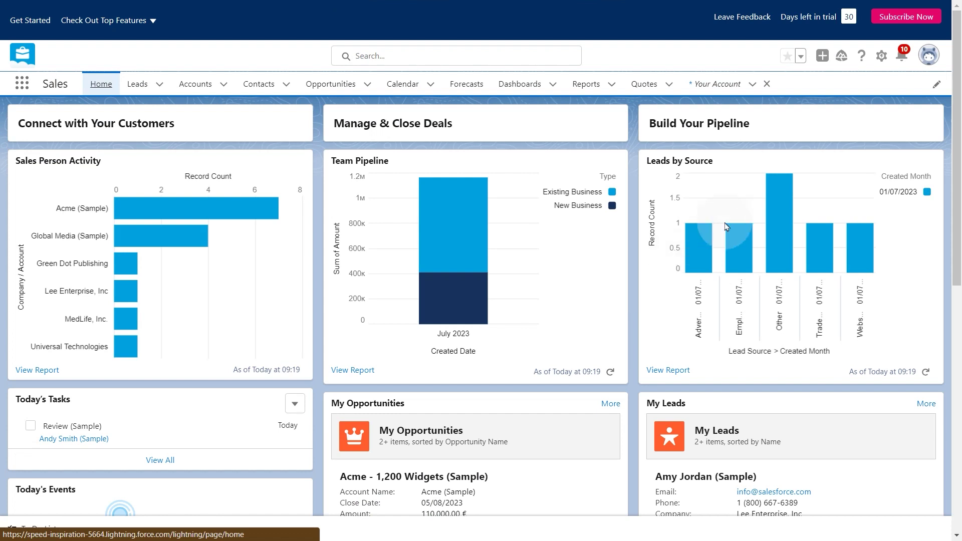
Step: Open Salesforce Setup from the gear menu on the Sales home page
click(879, 56)
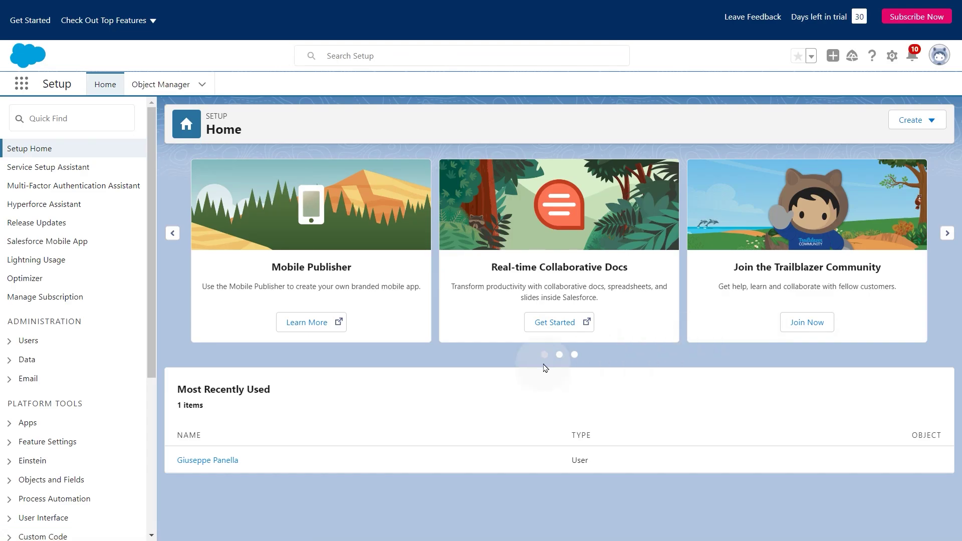
Step: Go to Apps > App Manager and begin a New Connected App
click(10, 424)
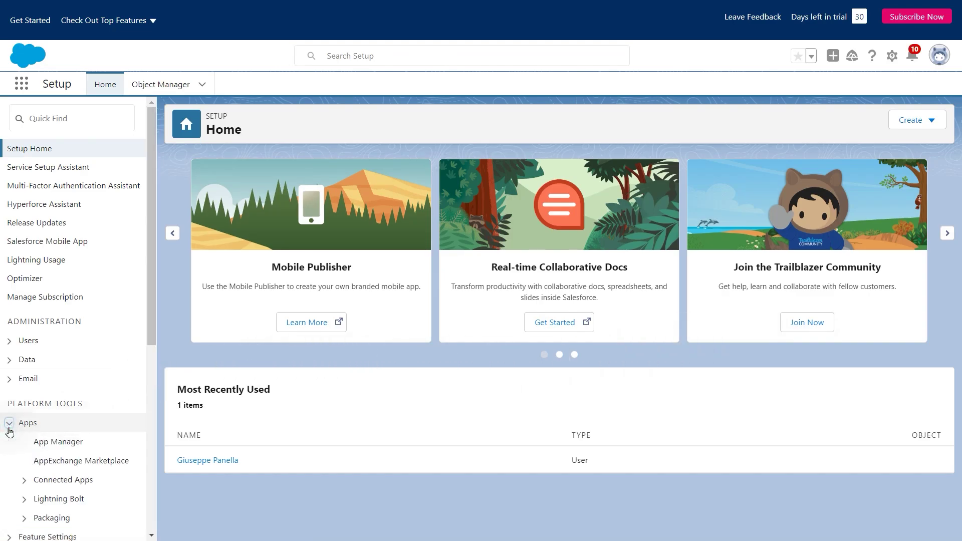
click(38, 442)
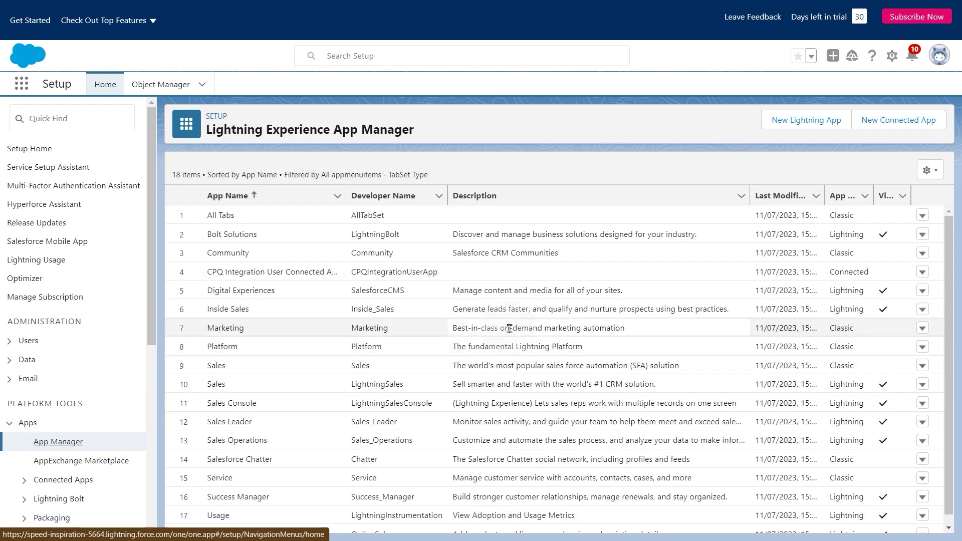
click(899, 120)
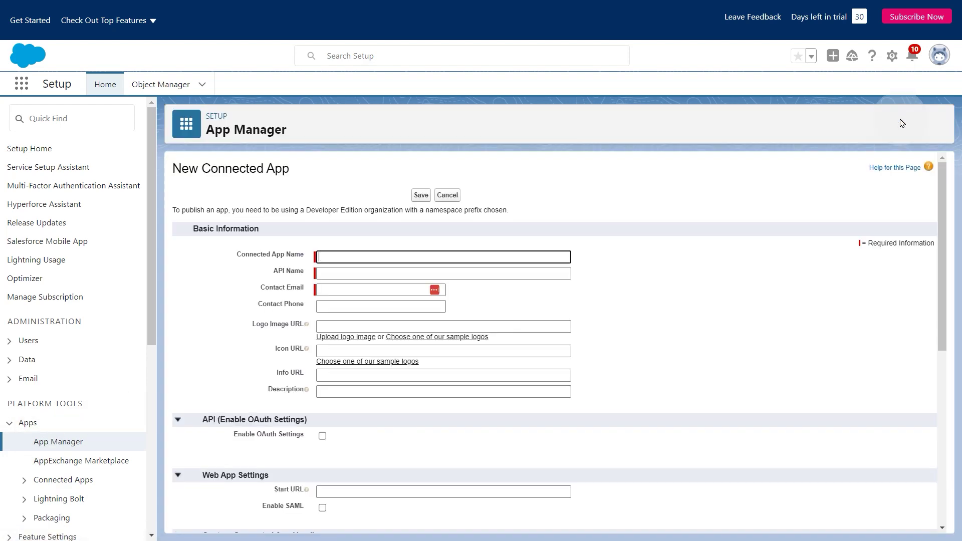
Step: Name the connected app 'Data Integration' and enter the contact e-mail
click(433, 257)
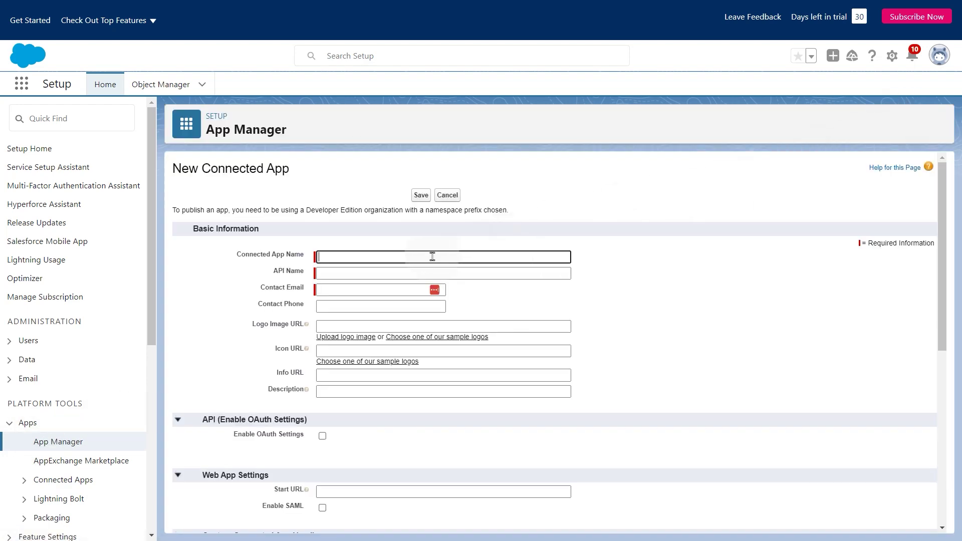
text(Data Integration)
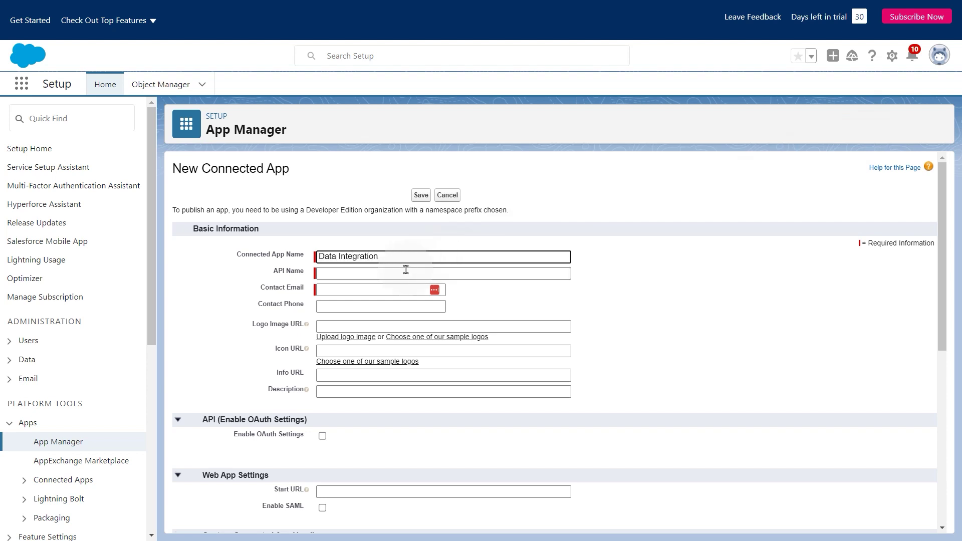
click(405, 272)
click(409, 290)
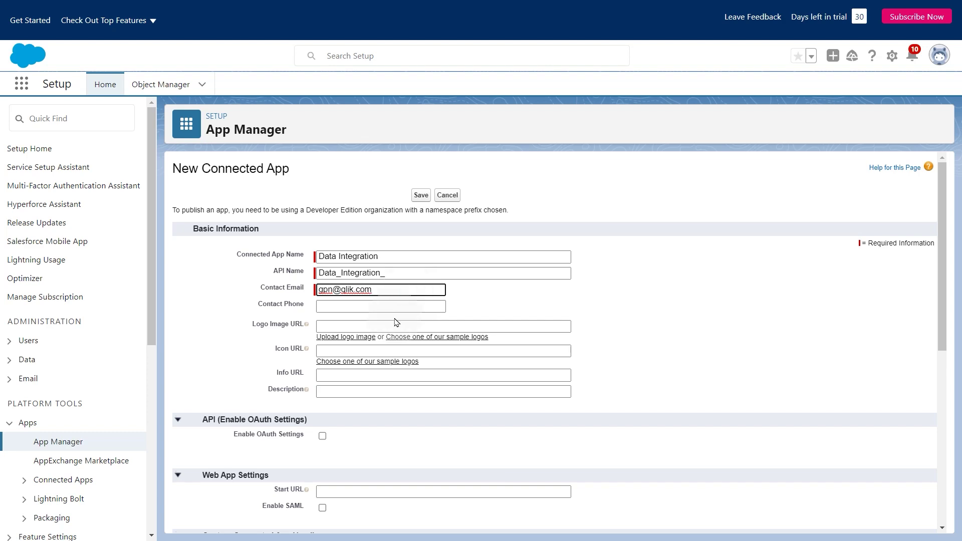
click(322, 436)
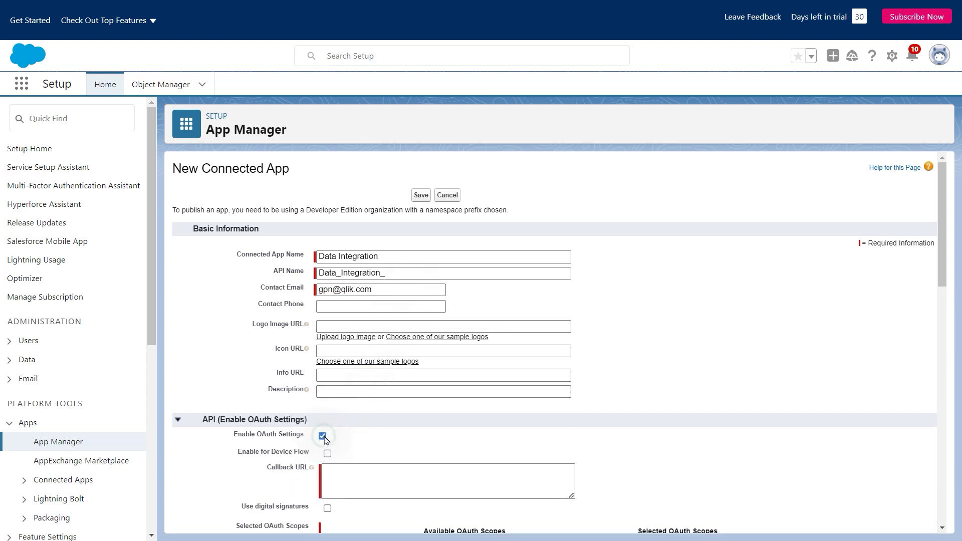
scroll(382, 436, down, 5)
click(464, 255)
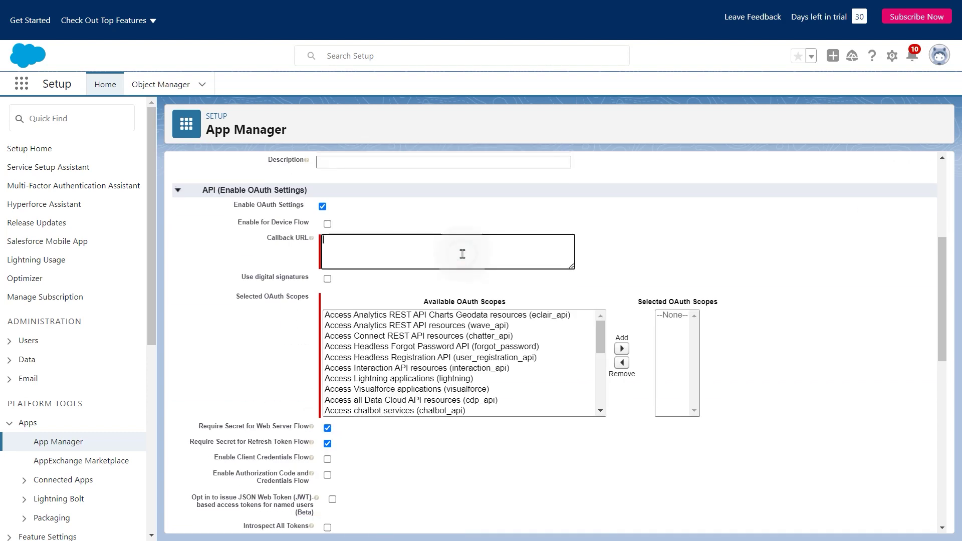
text(https://connector.qlik.com/auth/oauth/v3.htm)
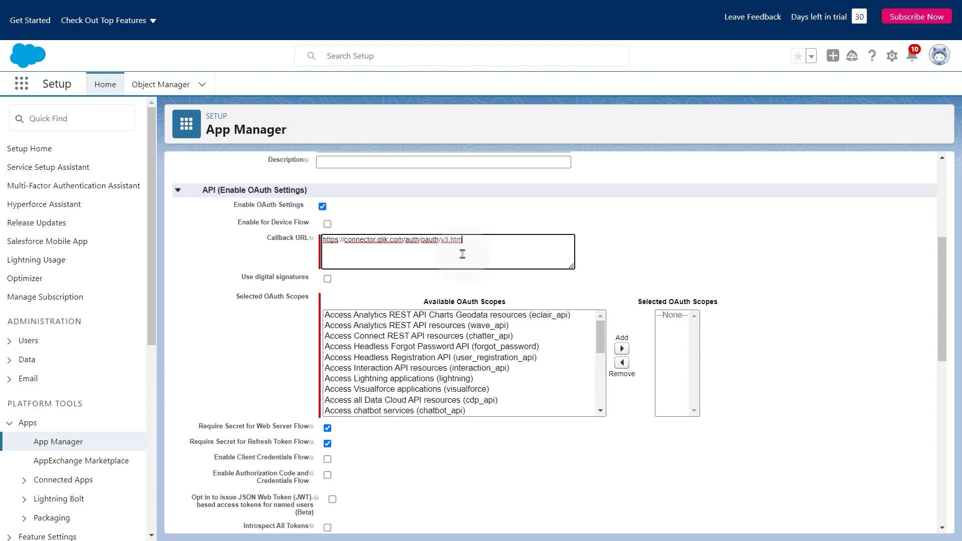
click(415, 268)
Step: Add the Manage user data via APIs (api) scope to the selected OAuth scopes
drag(599, 339, 597, 403)
click(449, 369)
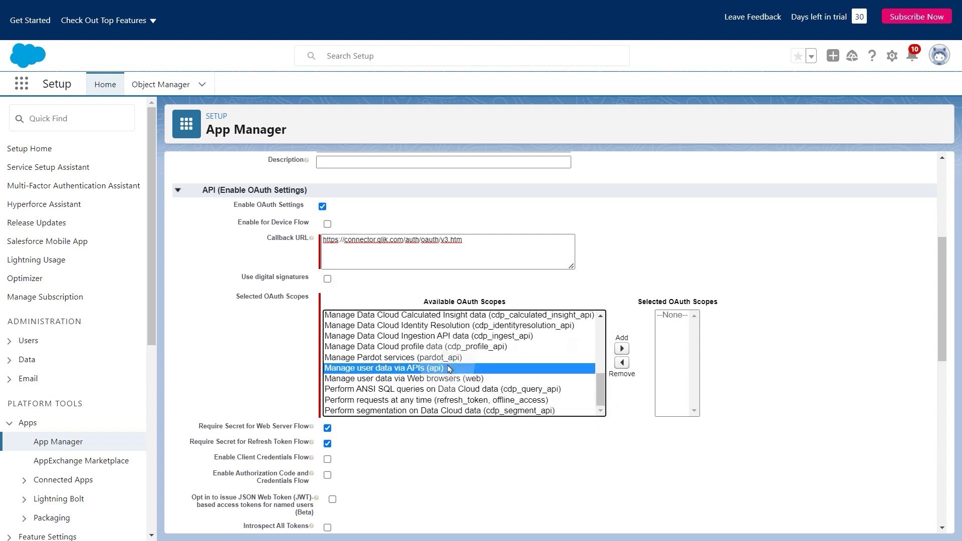
click(621, 349)
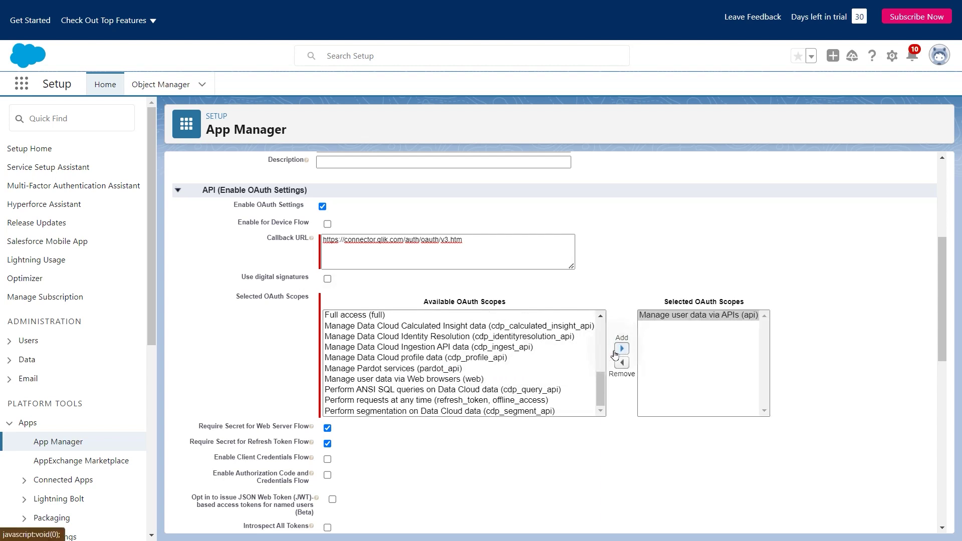
Step: Add the openid and refresh_token/offline_access scopes to the selected OAuth scopes
drag(599, 383, 600, 328)
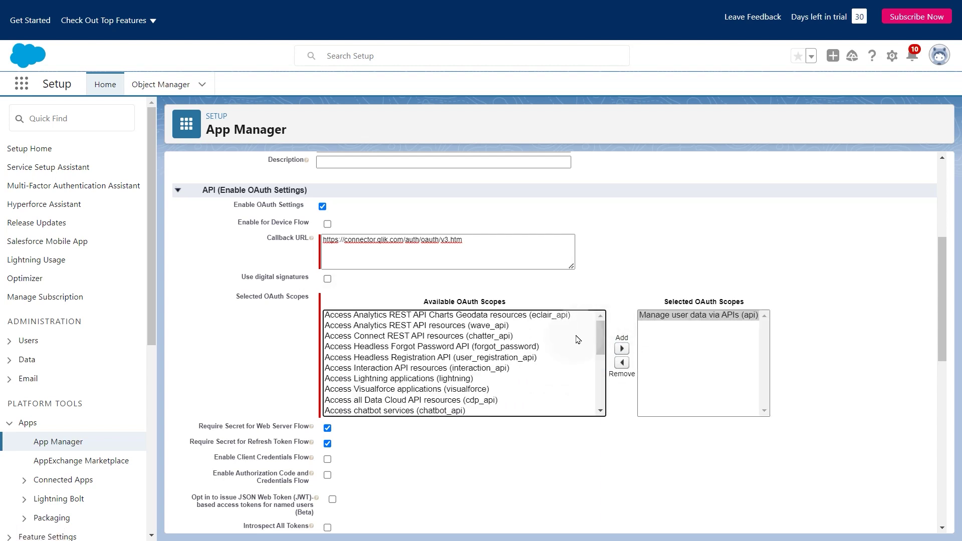
click(599, 411)
click(599, 411)
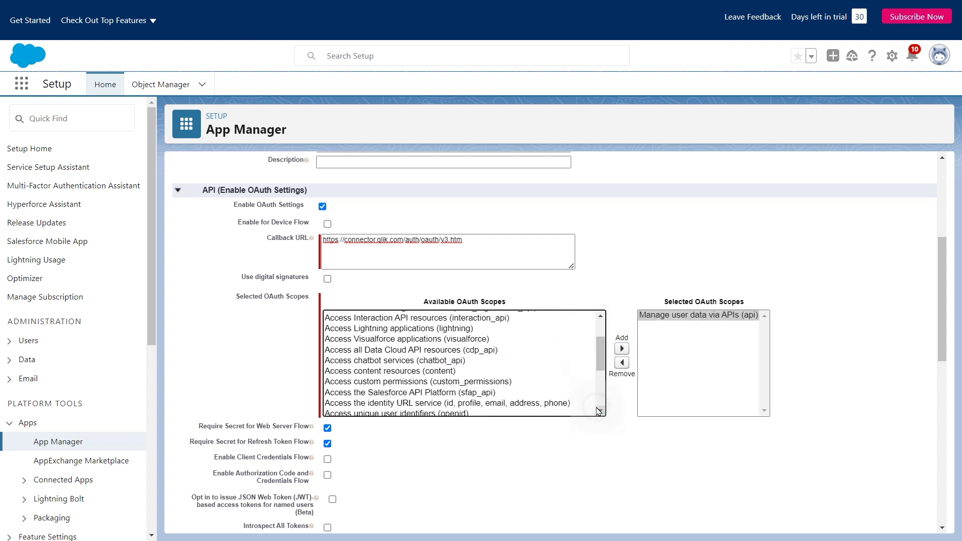
click(599, 411)
click(424, 389)
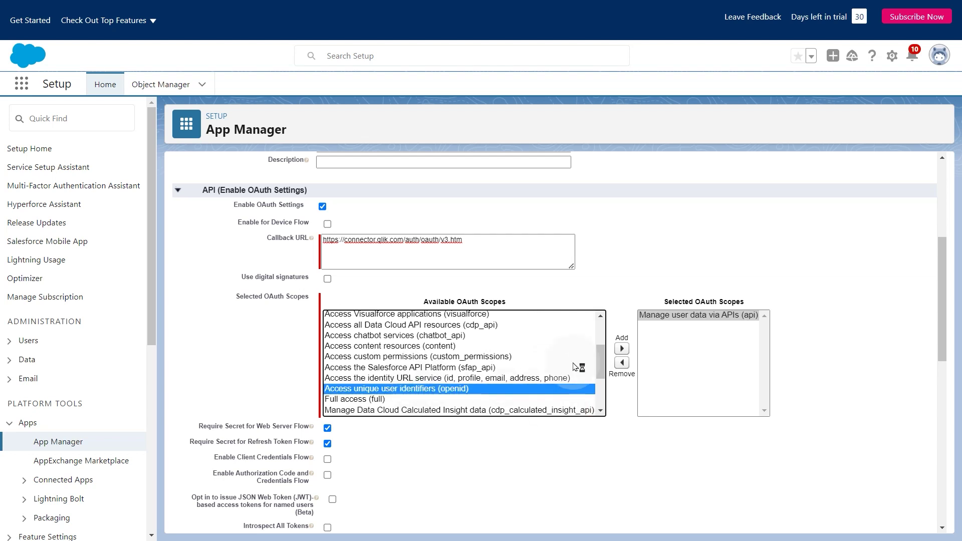
click(622, 348)
drag(600, 359, 600, 386)
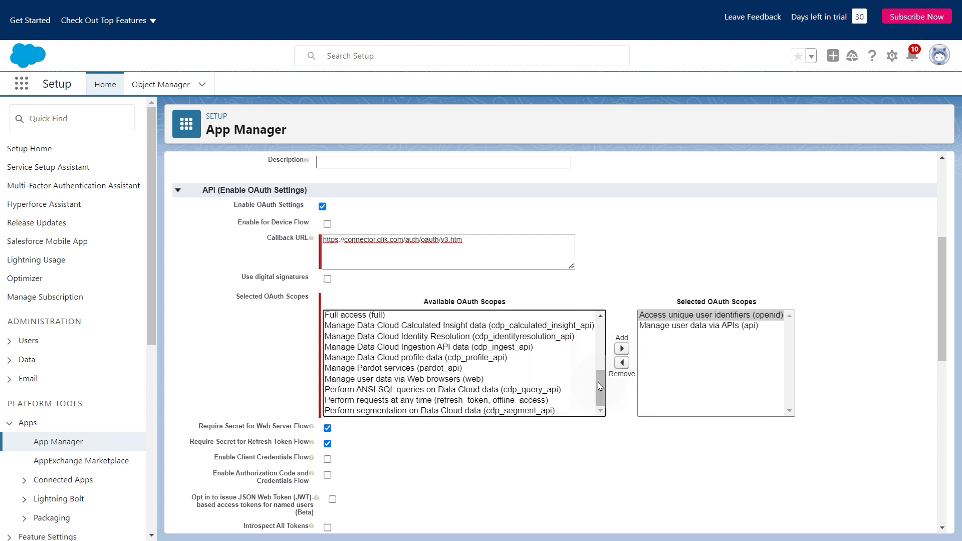
click(531, 402)
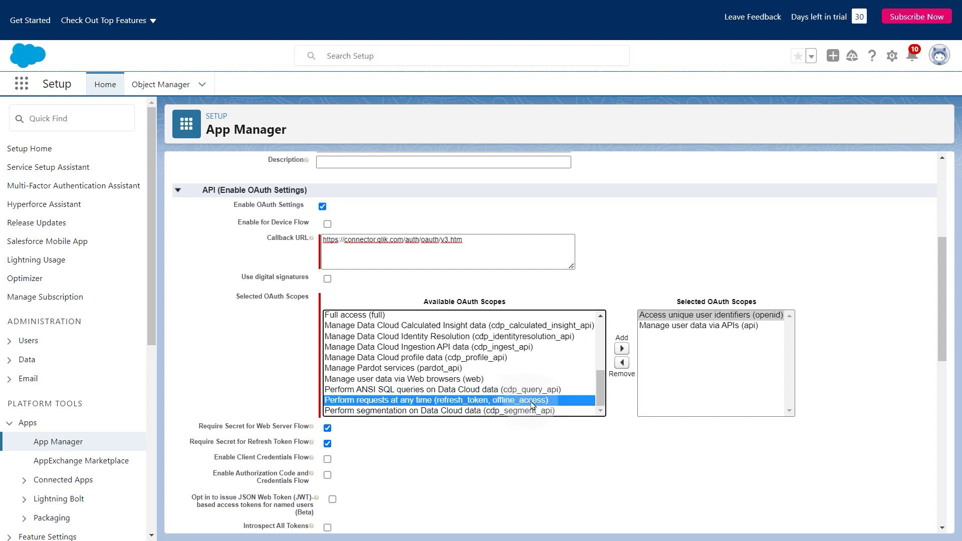
click(622, 351)
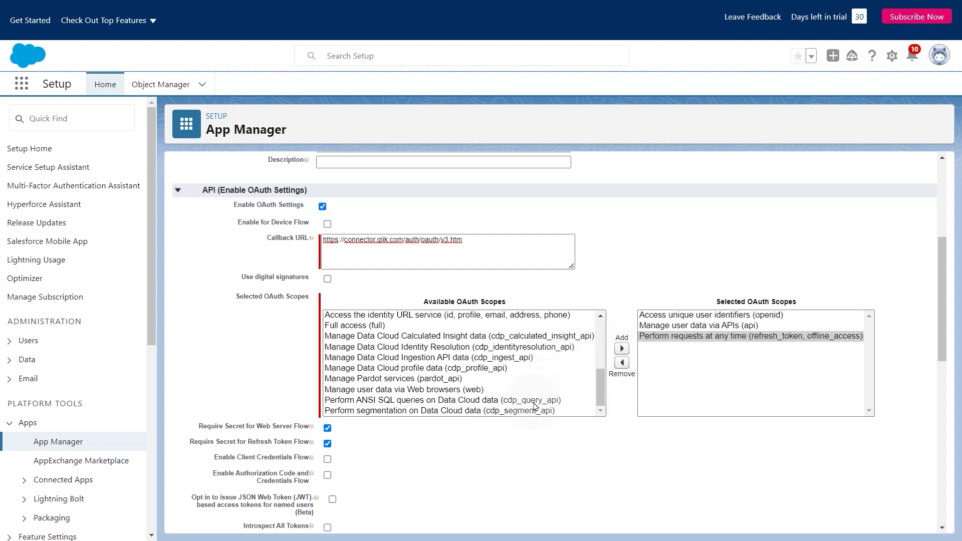
scroll(516, 424, down, 5)
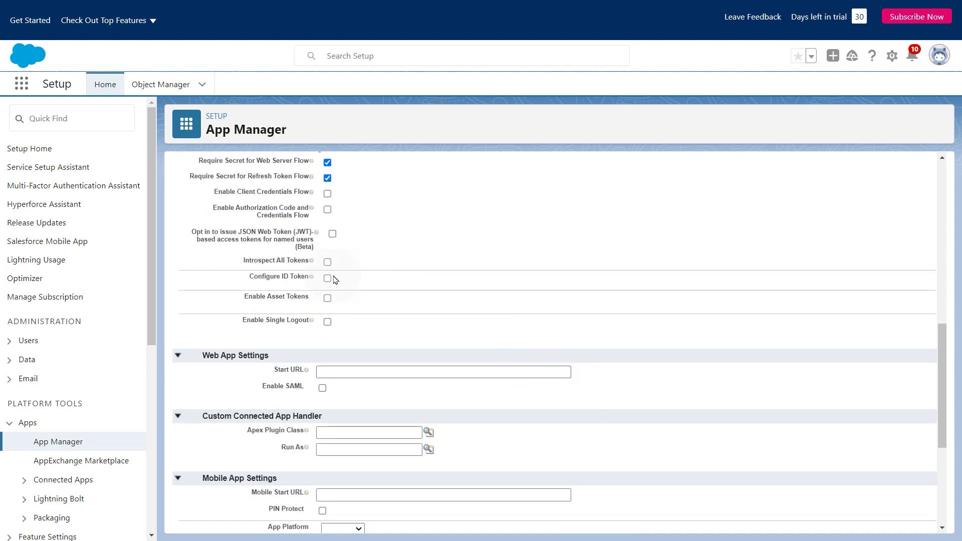
Step: Enable Configure ID Token with 720-minute token validity and save the Data Integration app
click(327, 280)
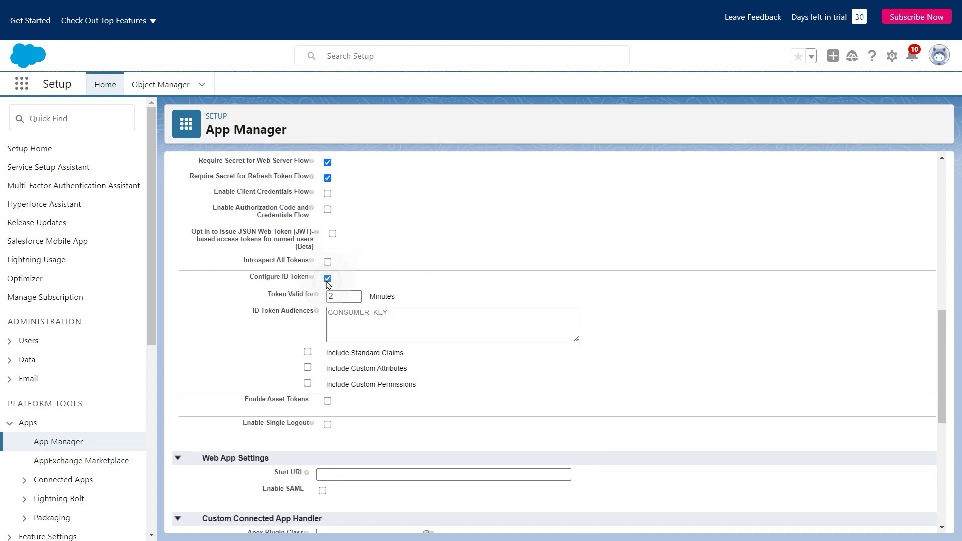
double_click(352, 295)
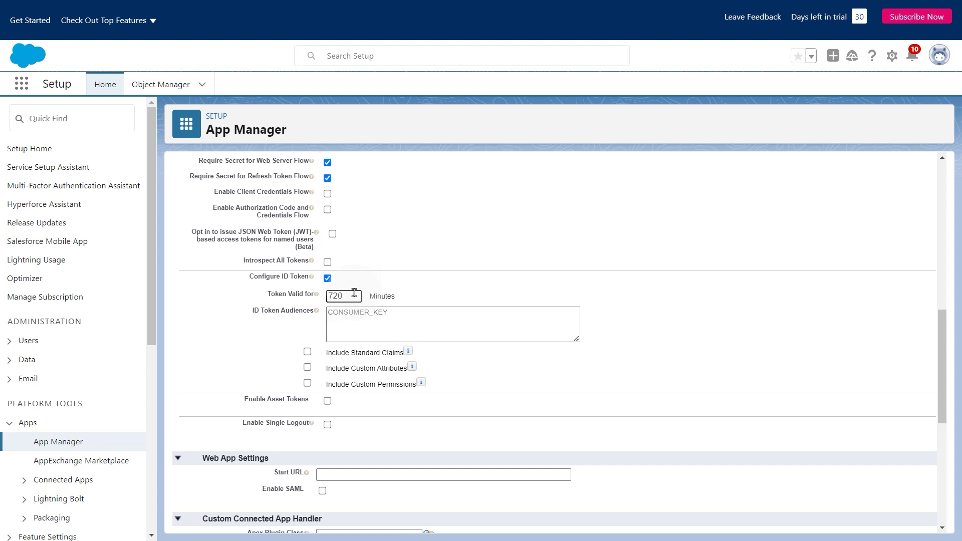
click(516, 369)
scroll(516, 370, down, 7)
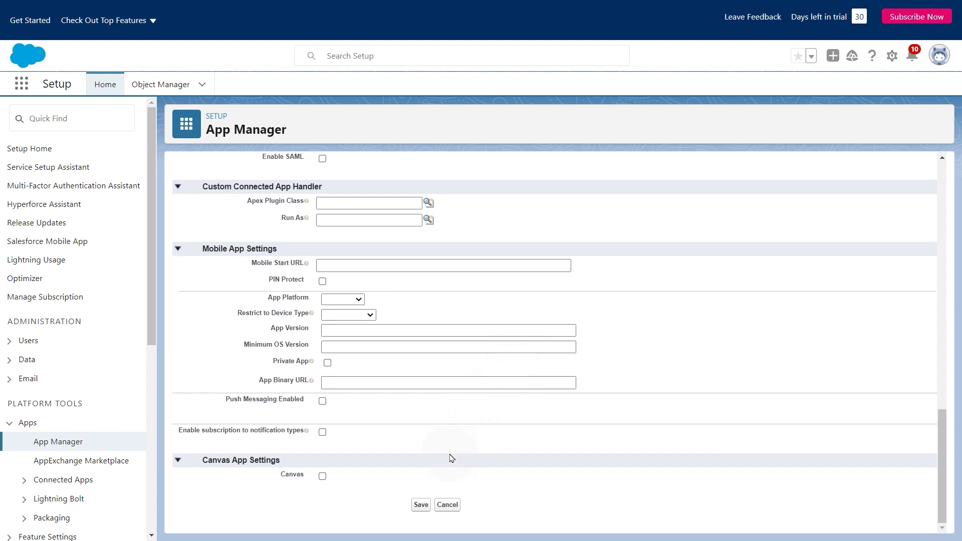
click(422, 503)
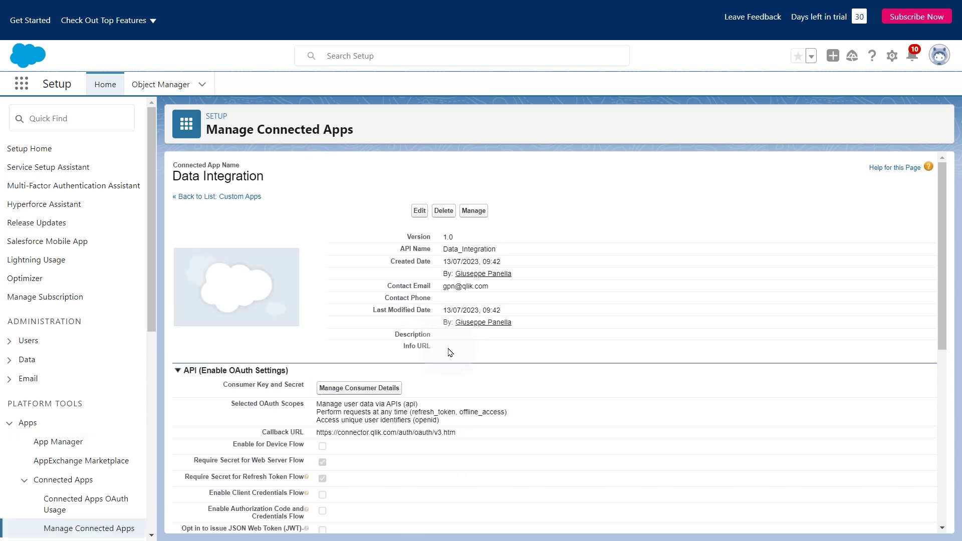
Step: Verify identity with the emailed code to reveal the app's consumer key and secret
click(386, 393)
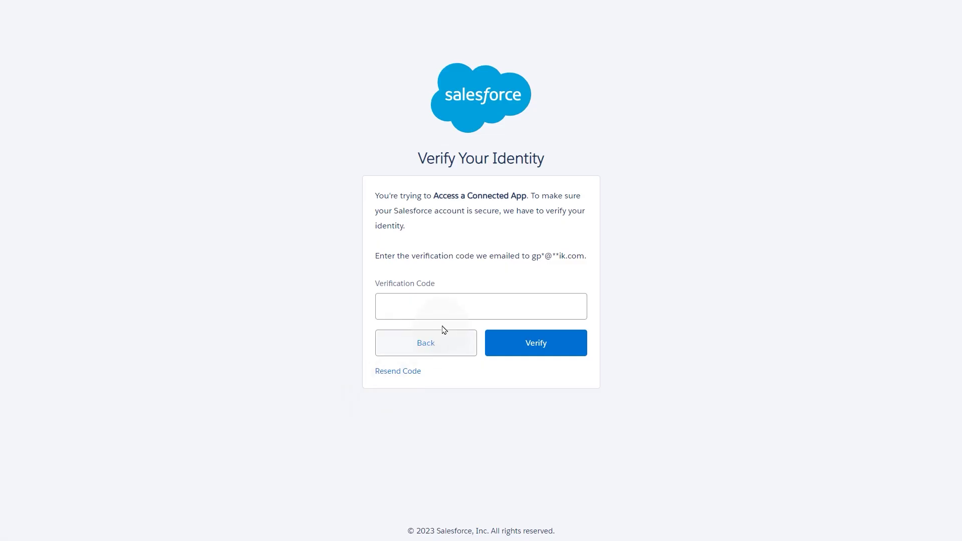
click(444, 317)
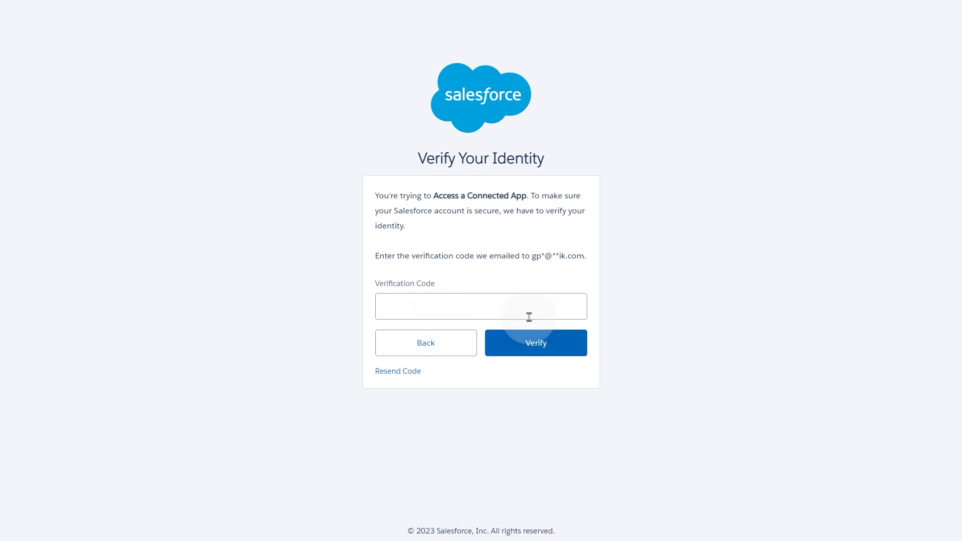
key(ctrl+v)
click(539, 345)
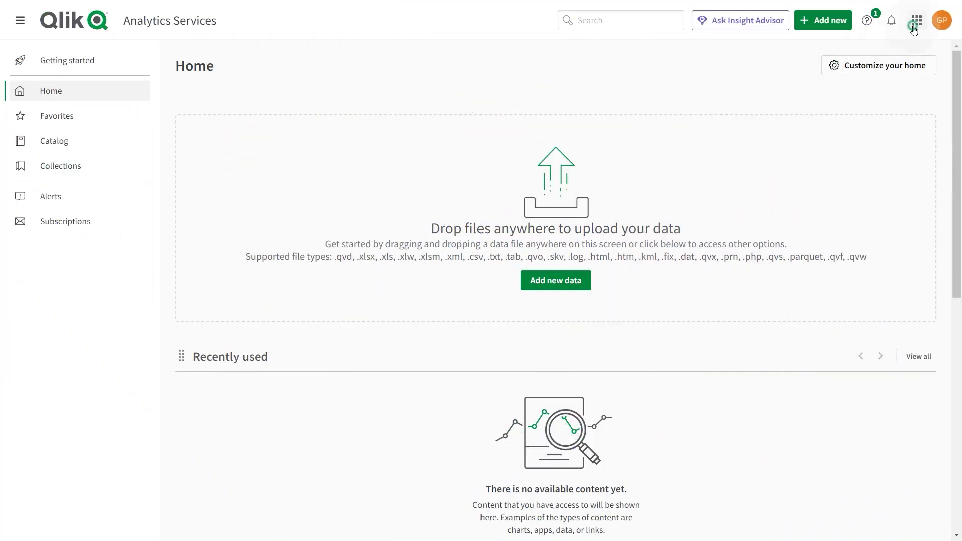
Step: Switch to Qlik Cloud Data Integration and open its Data connections page
click(913, 26)
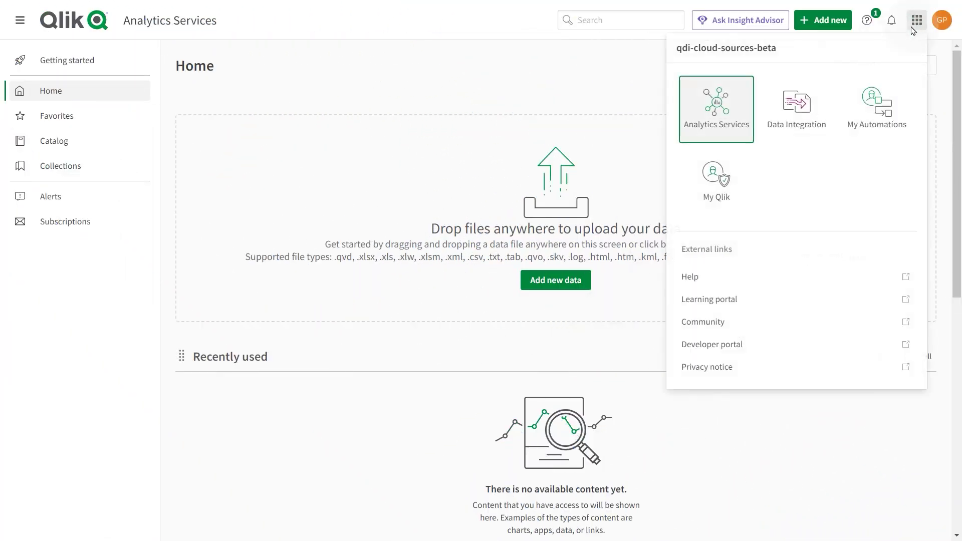
click(775, 132)
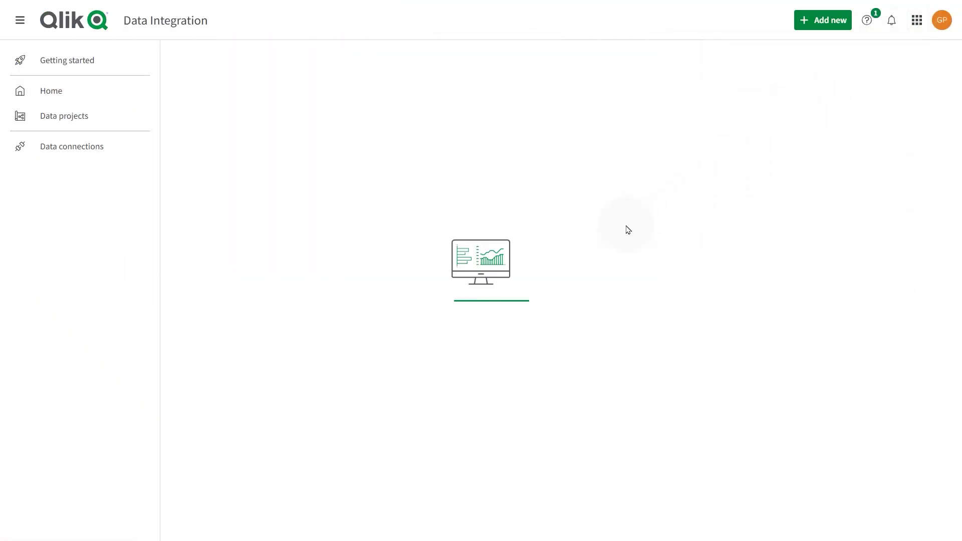
click(95, 146)
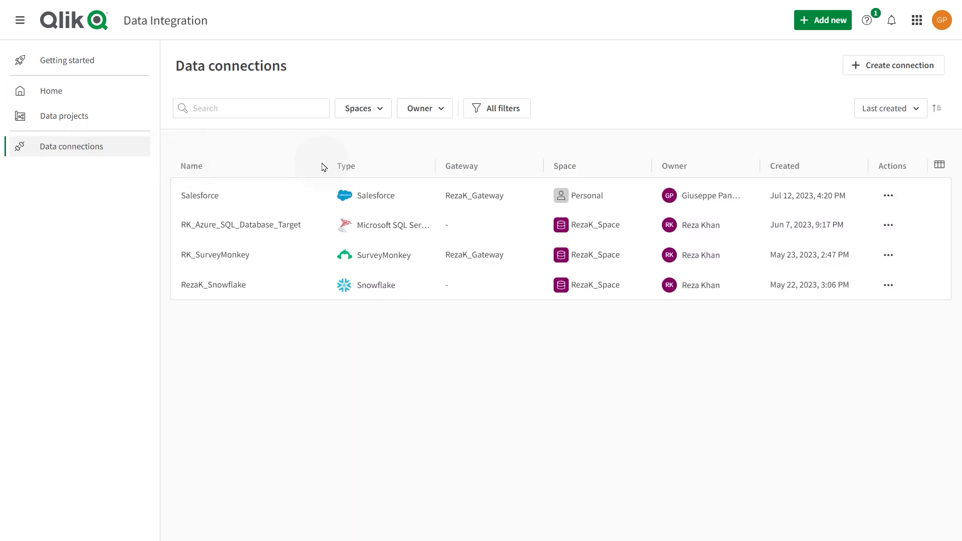
Step: Start a Salesforce application connection using gateway RezaK_Gateway and go to the Salesforce Instance field
click(857, 67)
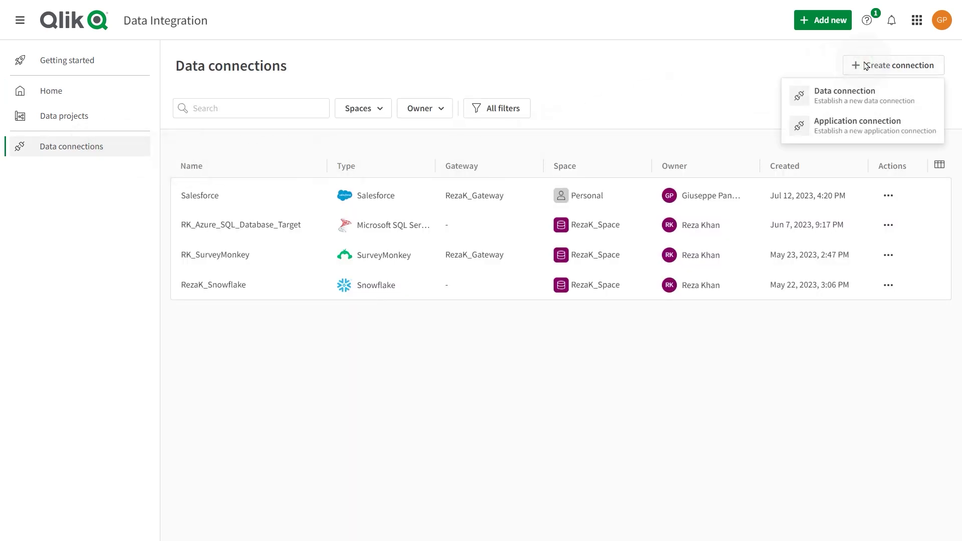
click(844, 124)
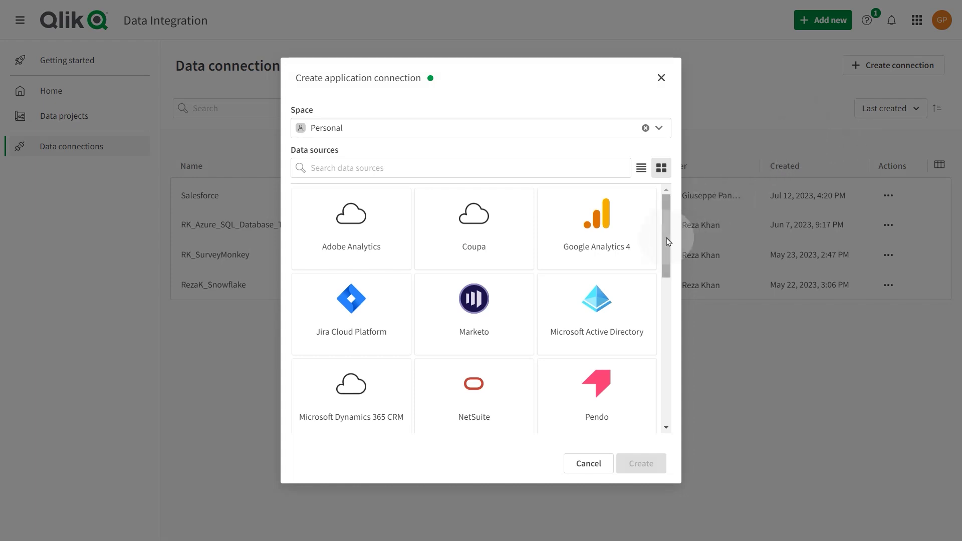
drag(670, 240, 670, 316)
click(611, 266)
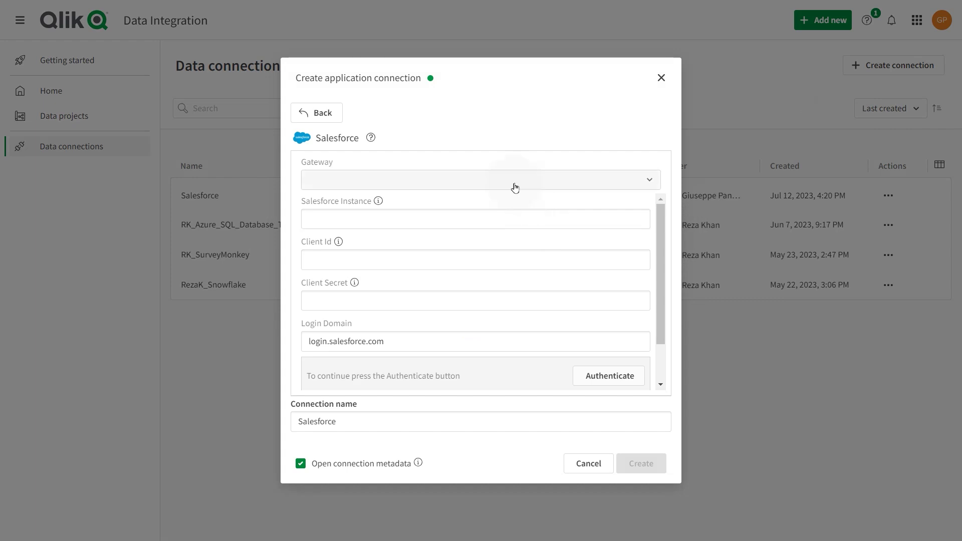
click(512, 183)
click(468, 206)
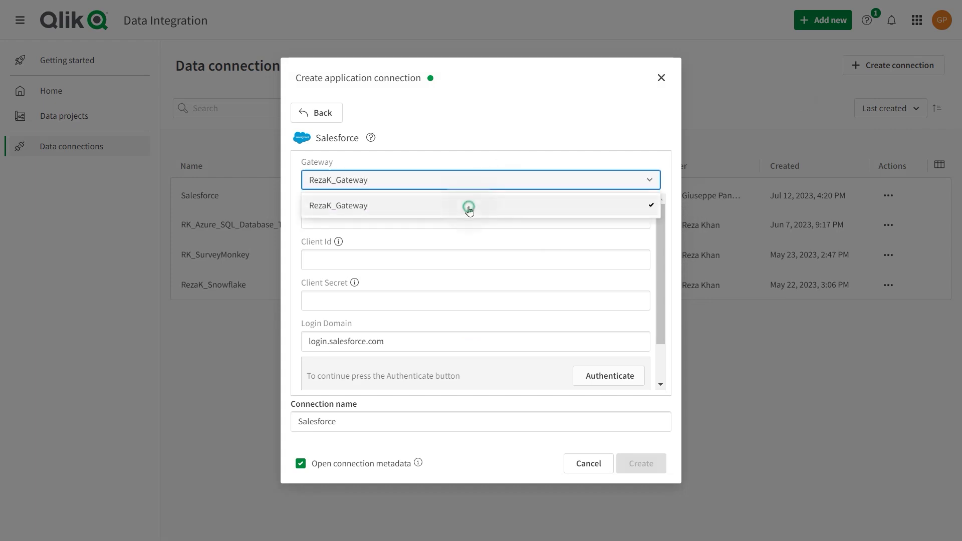
click(456, 218)
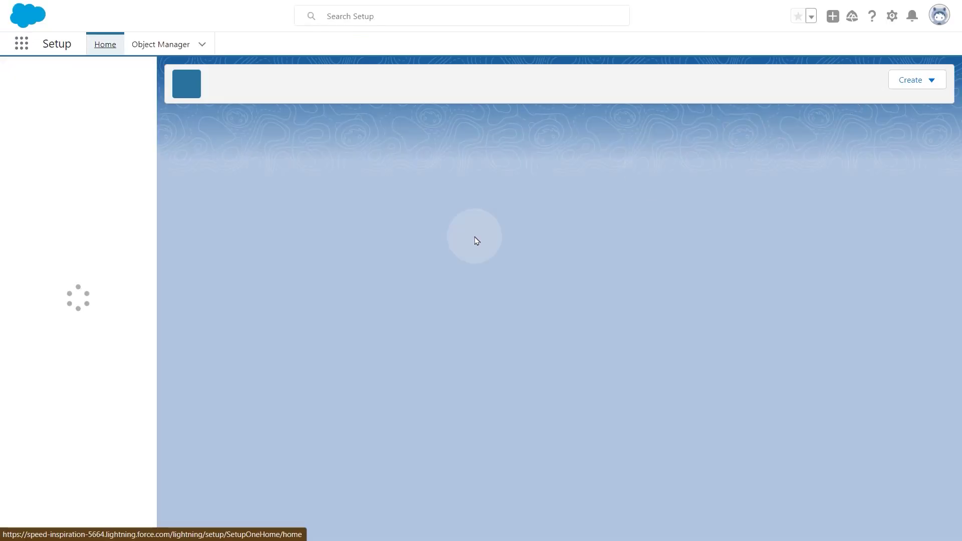
Step: Open Company Settings > Company Information and select the Instance value UM1
scroll(47, 381, down, 5)
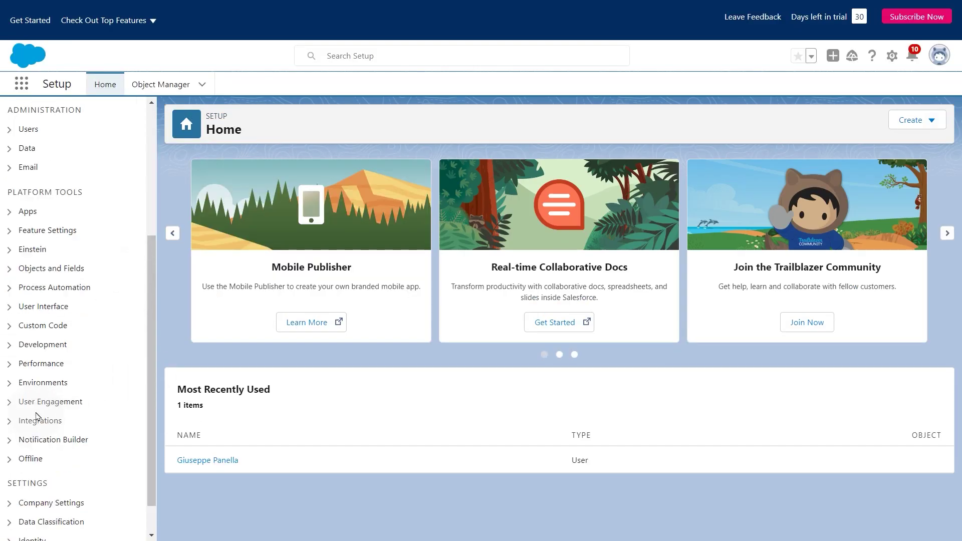
click(4, 486)
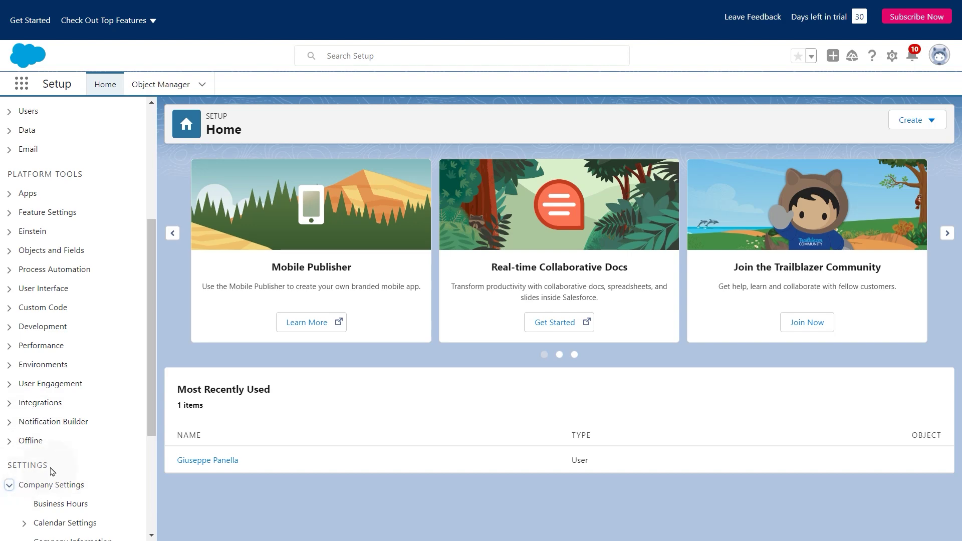
scroll(20, 476, down, 4)
click(55, 351)
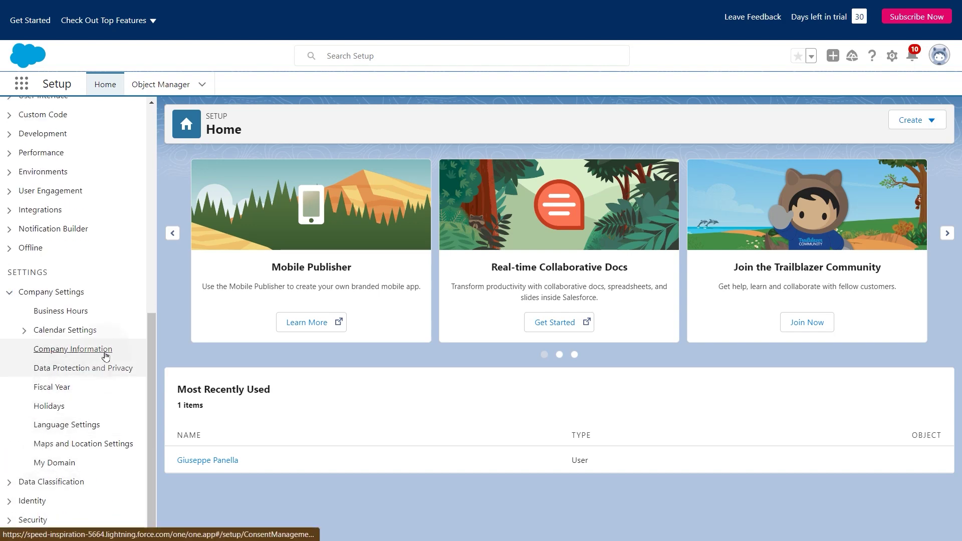
drag(663, 421, 722, 422)
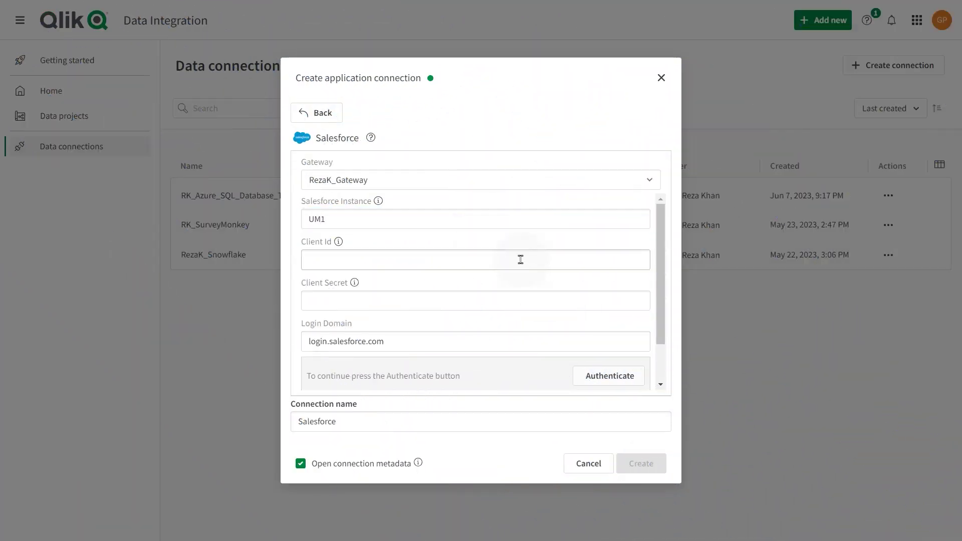
Step: Paste the connected app's Client Id and Client Secret into the Qlik connection form
click(521, 259)
key(ctrl+v)
click(566, 301)
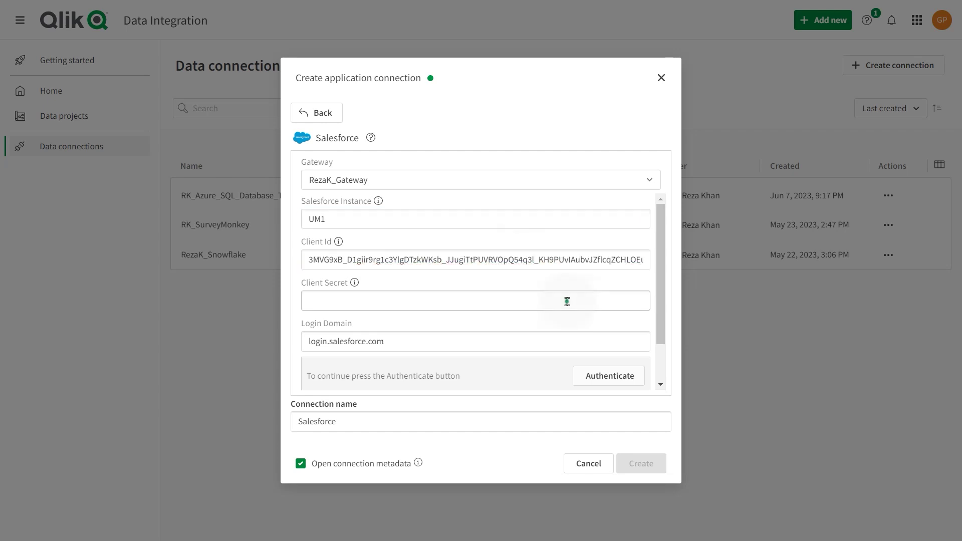
key(ctrl+v)
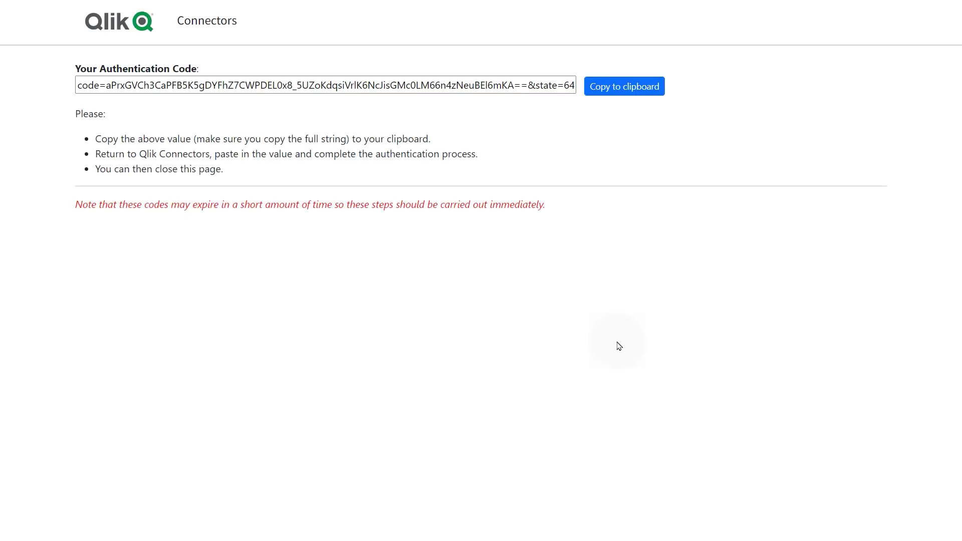
Step: Copy the authentication code, paste it into the code field and verify it
click(633, 88)
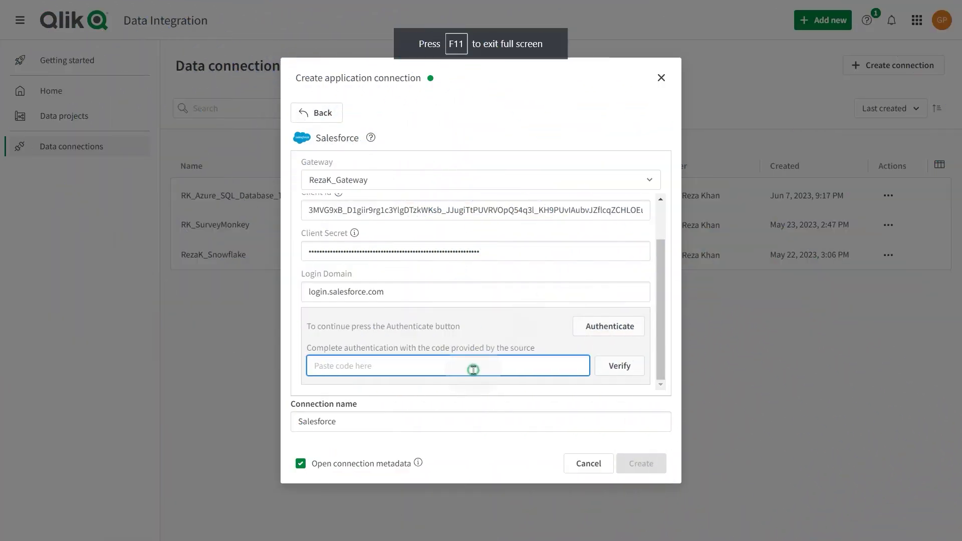
key(ctrl+v)
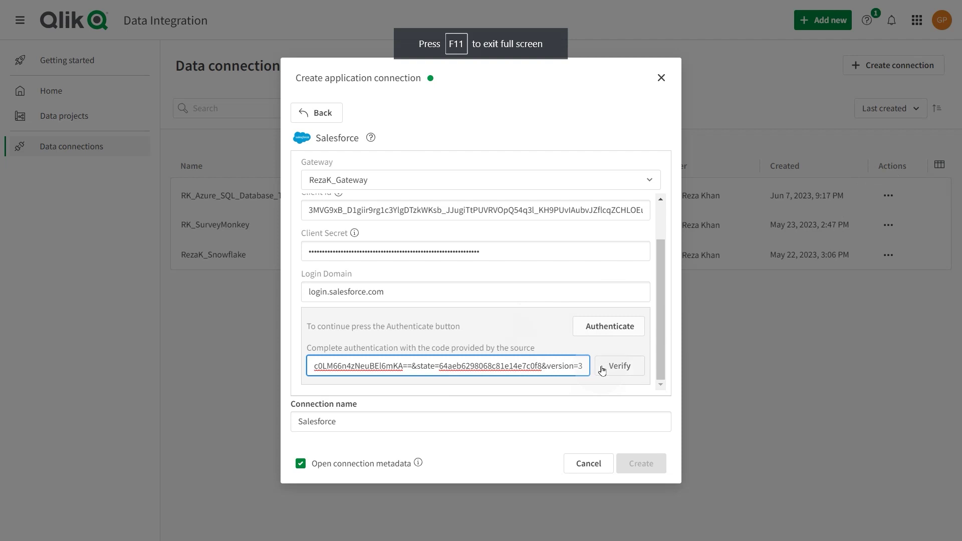
click(604, 369)
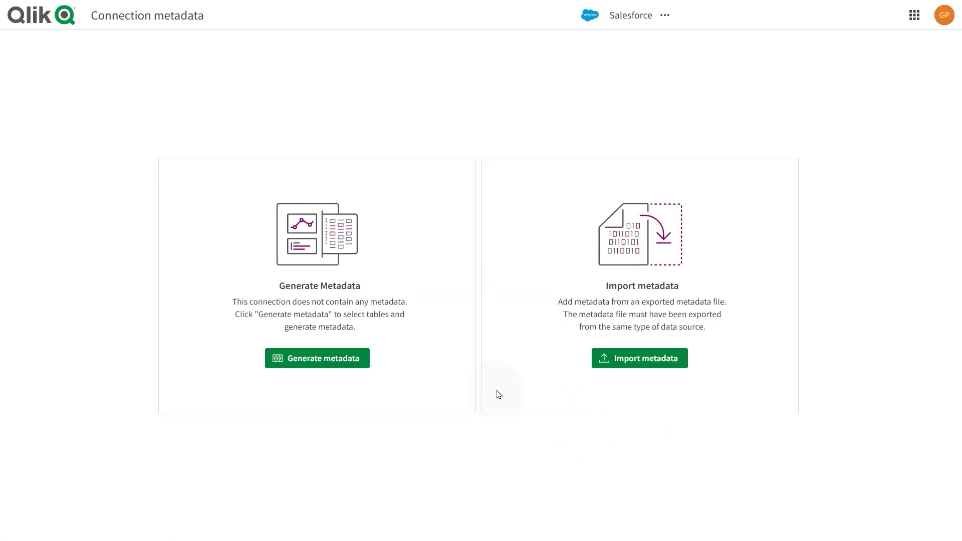
Step: Open Generate metadata, search the datasets, and tick Account, AccountHistory and AccountPartner
click(354, 362)
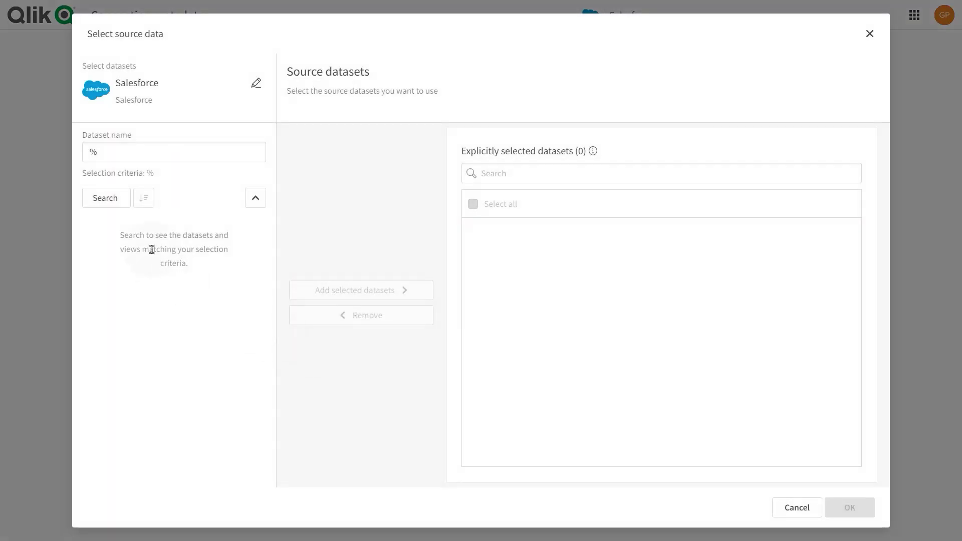
click(105, 200)
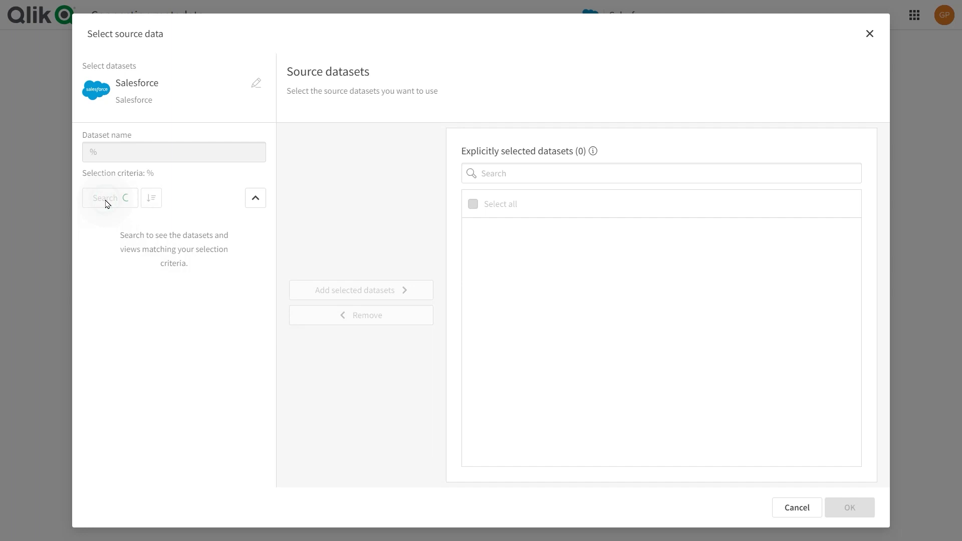
click(93, 276)
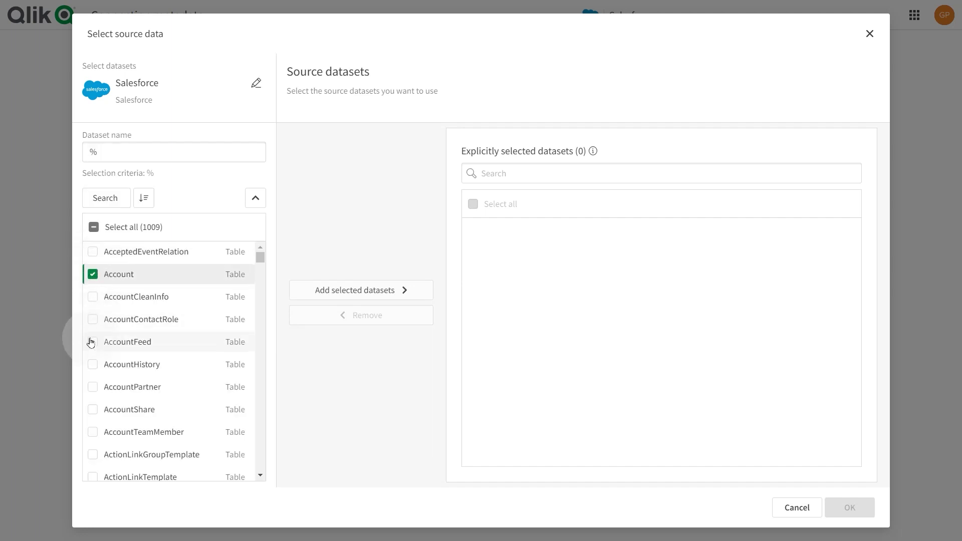
click(92, 365)
click(91, 391)
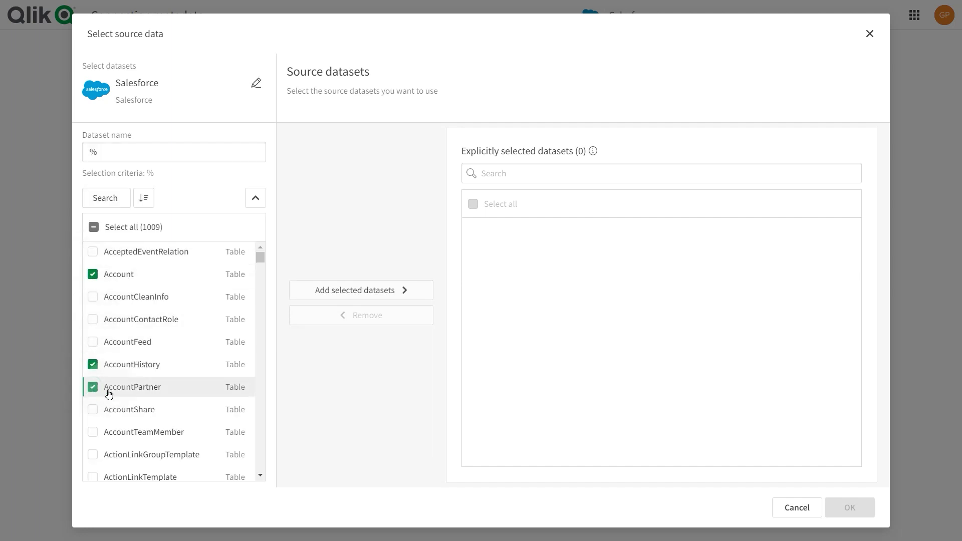
scroll(150, 371, down, 20)
scroll(95, 440, down, 20)
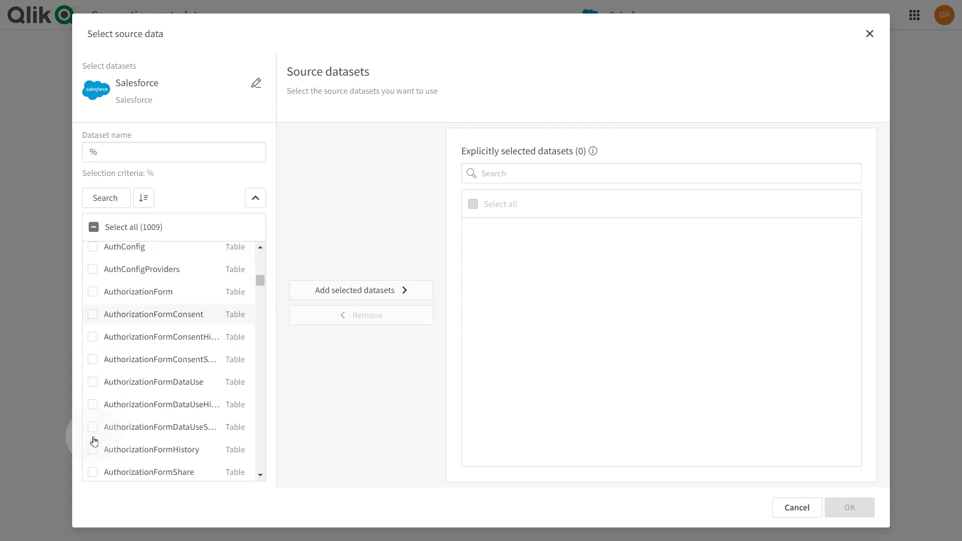
scroll(95, 441, up, 20)
Step: Tick CampaignHistory, CampaignMember, CampaignShare, ContactShare and ContentAsset, add all eight, and confirm
drag(266, 280, 264, 292)
click(94, 313)
click(92, 335)
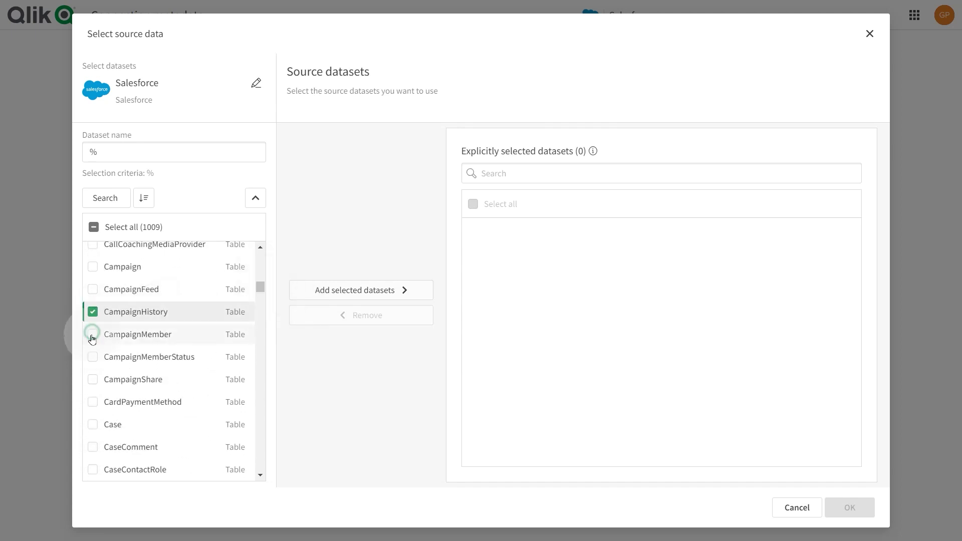
click(93, 380)
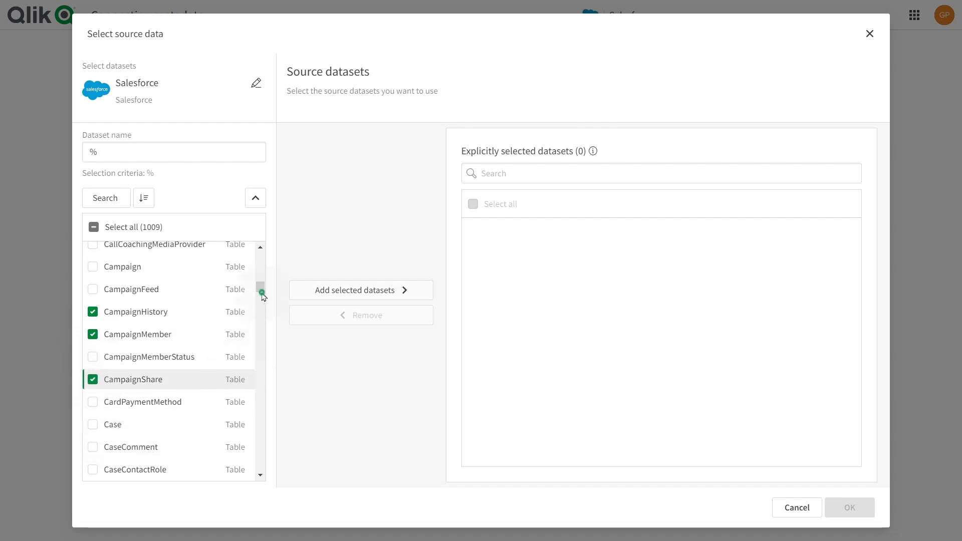
drag(260, 287, 260, 302)
click(99, 391)
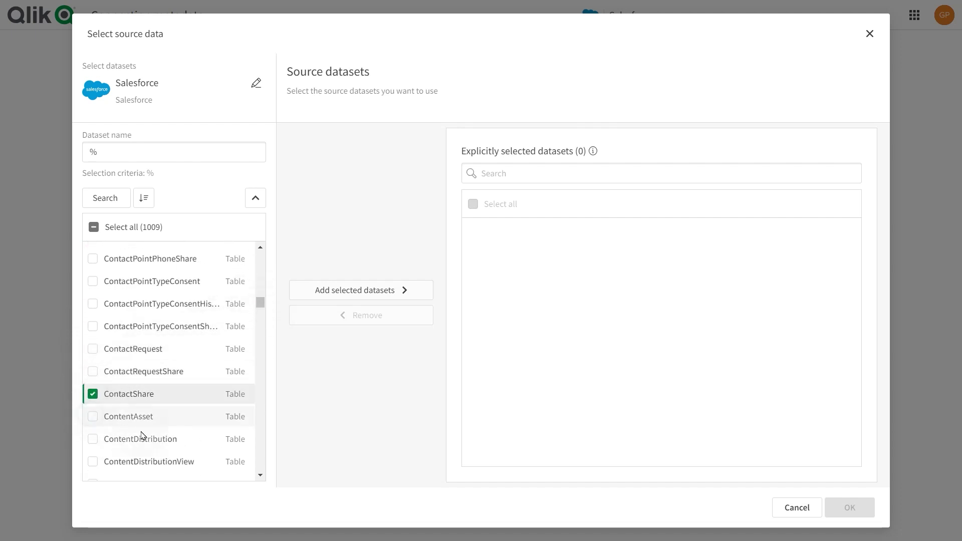
click(115, 419)
click(337, 299)
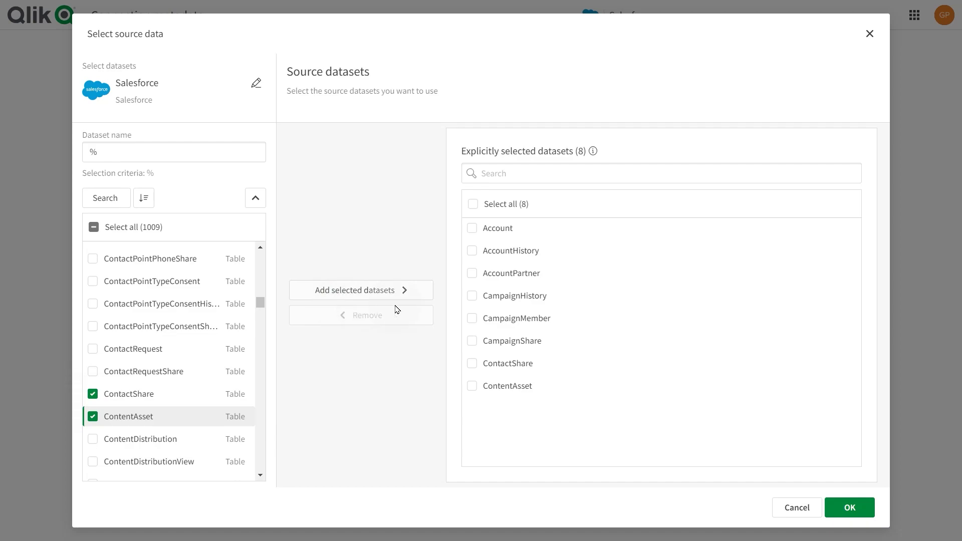
click(849, 508)
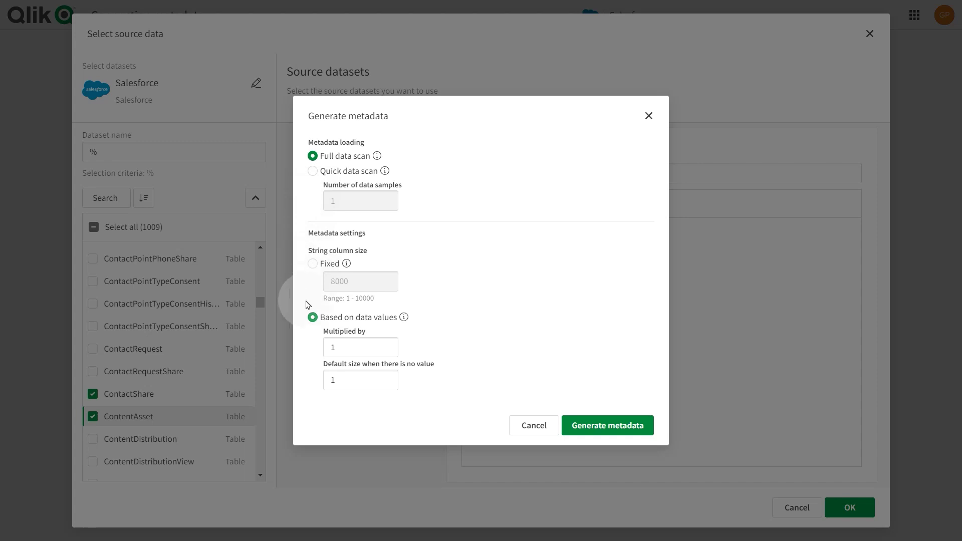
Step: Generate metadata for all eight Salesforce datasets using a full data scan based on data values
click(588, 434)
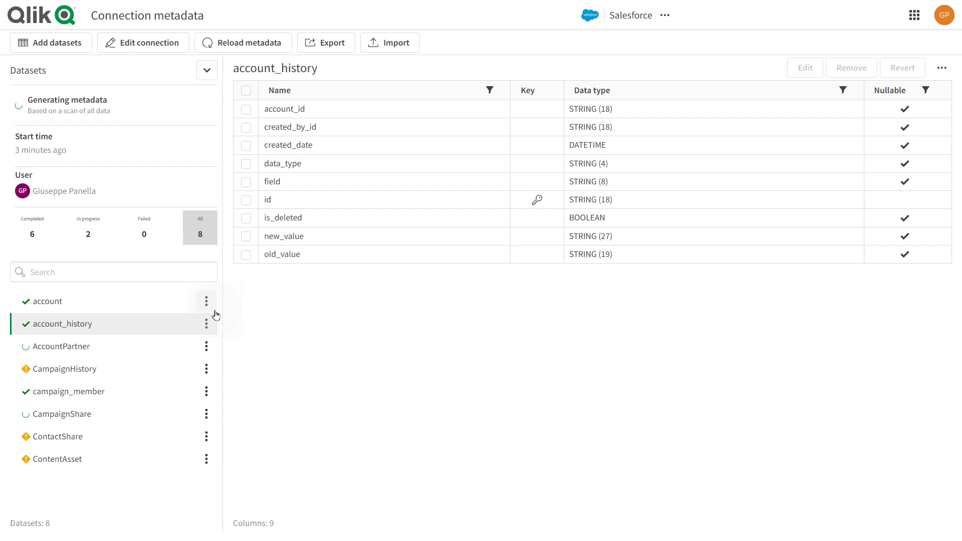
Step: Select all nine generated columns in the account_history column table
click(245, 90)
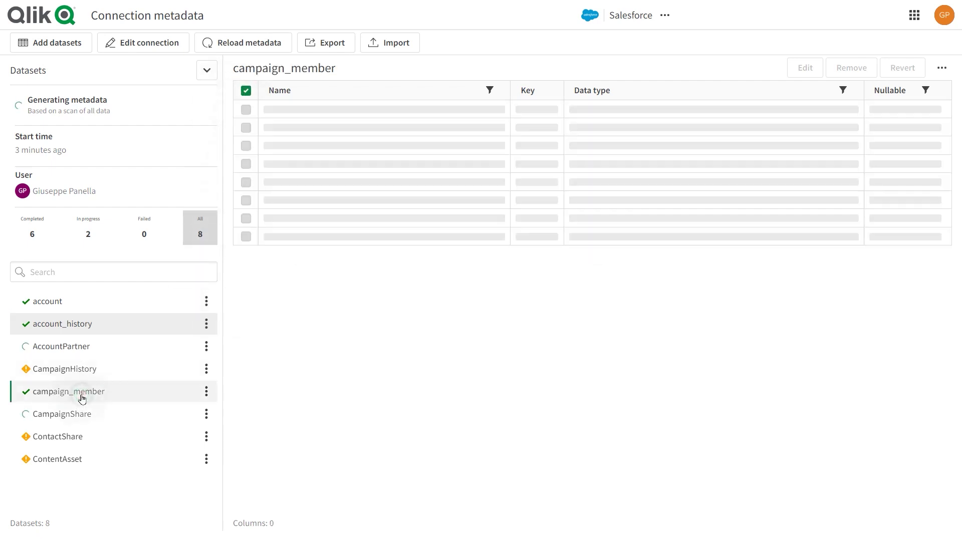